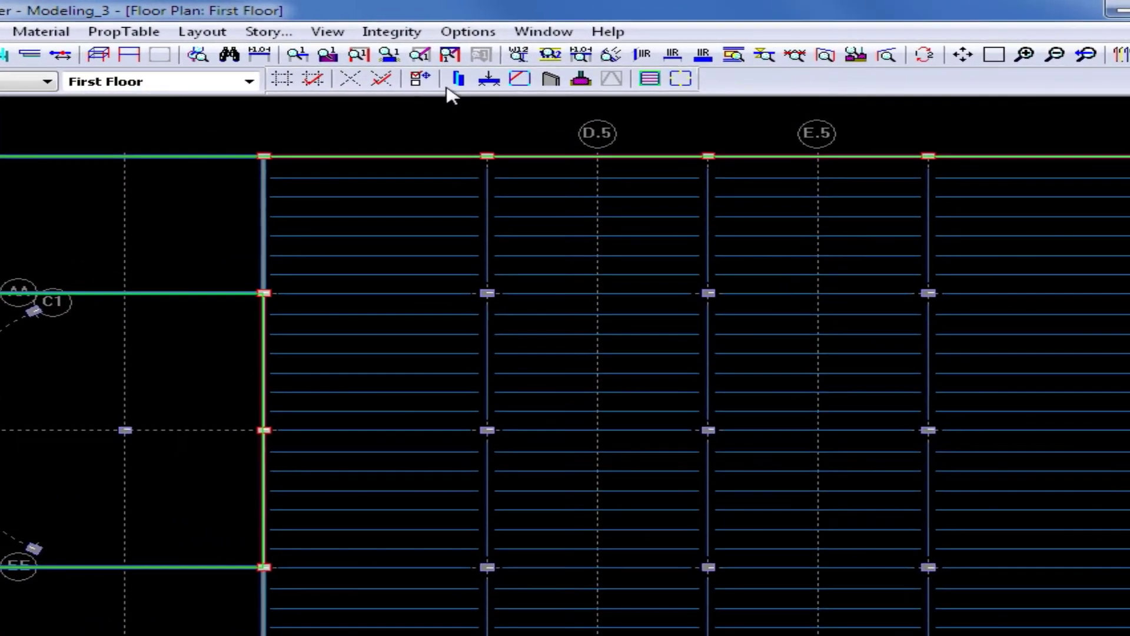
Open the Deck/Slab Property Information dialog from the Layout Slab mode
click(654, 84)
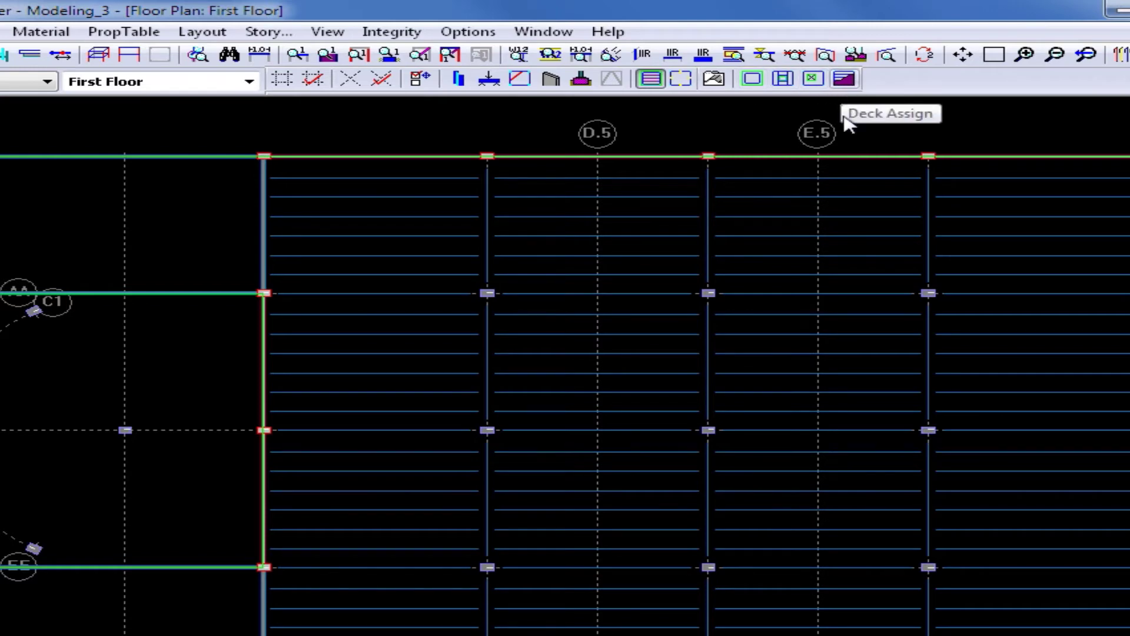
click(712, 80)
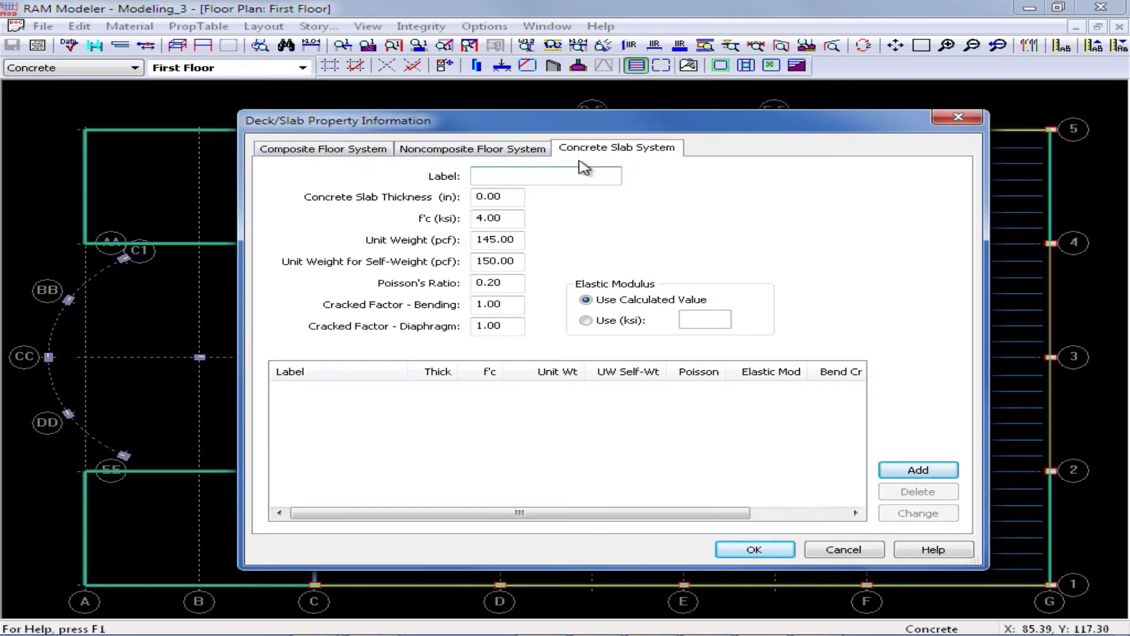
On the Composite Floor System tab, set the deck type to USD 3.0 LokFloor
click(270, 155)
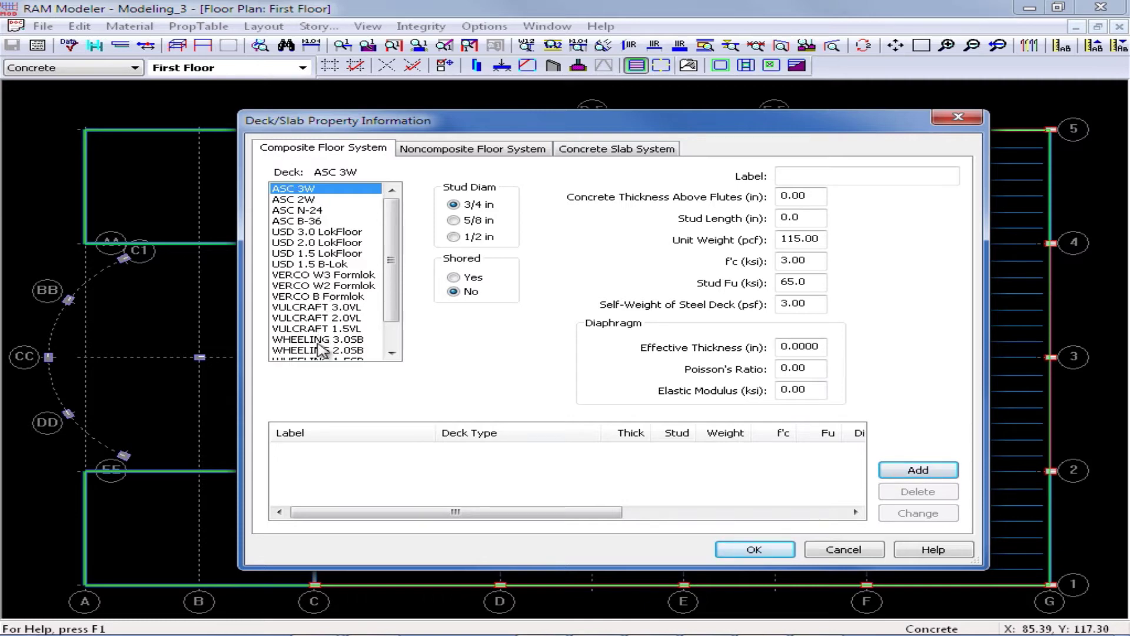
mouse_move(392, 259)
mouse_down()
mouse_move(393, 272)
mouse_move(395, 262)
mouse_up()
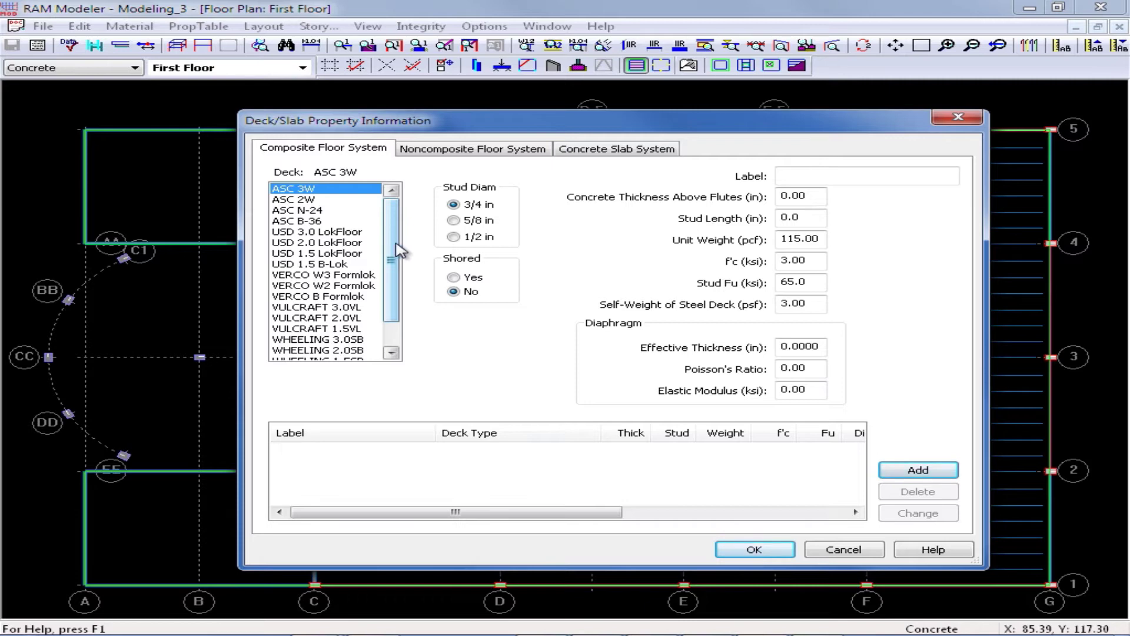
click(315, 232)
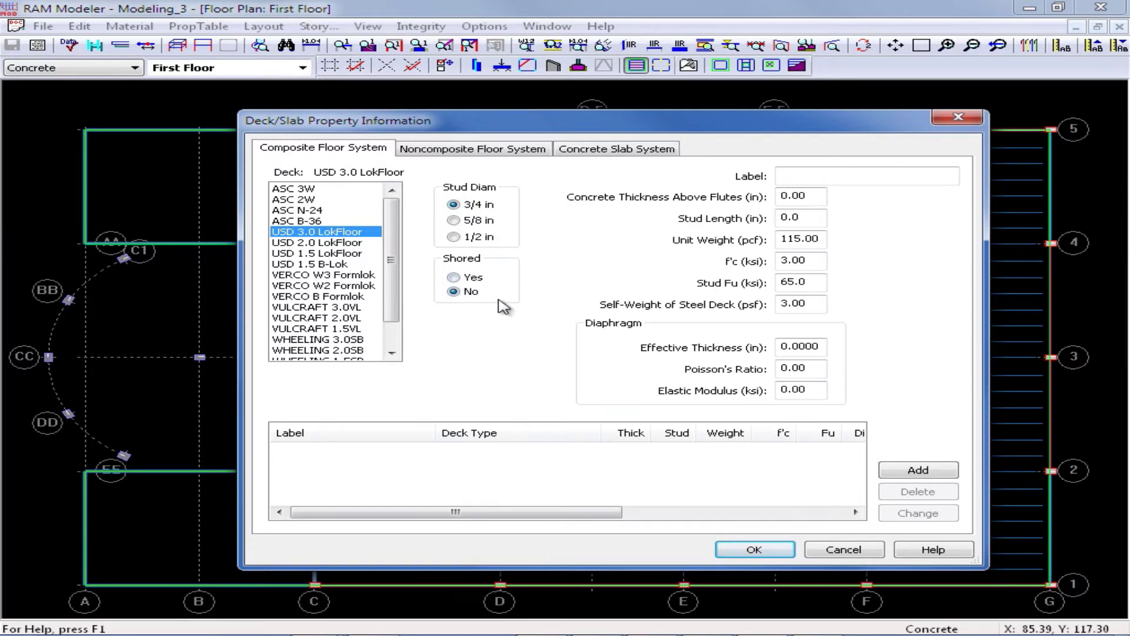
click(809, 176)
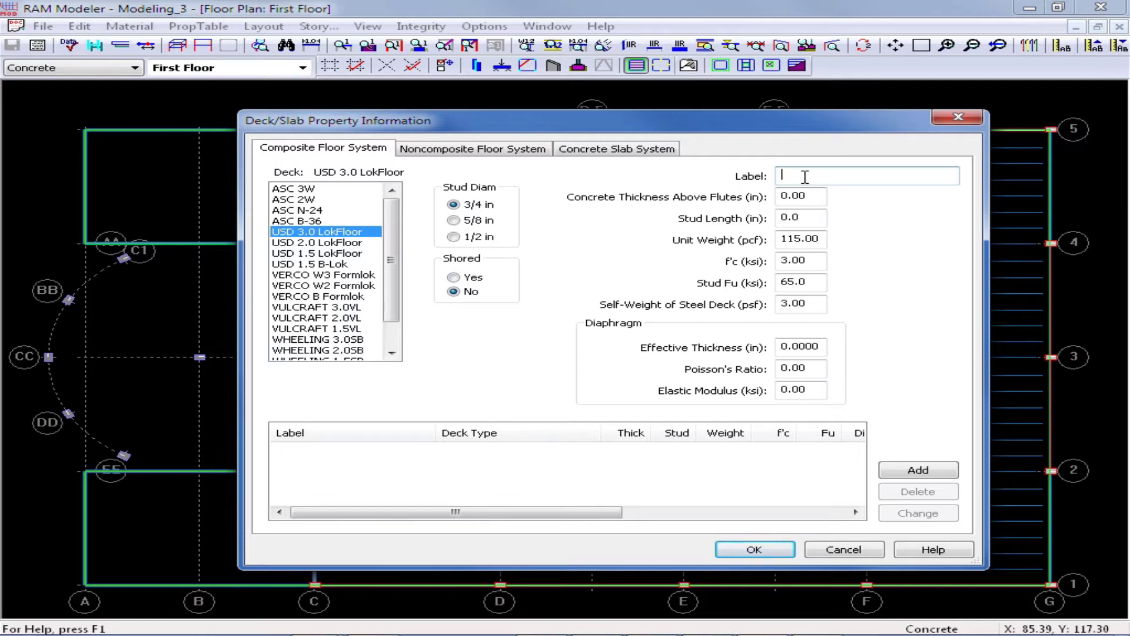
Label the composite deck '3.25" LW on 3" MD' with 3.25 in concrete above flutes and 5 in studs
text(3.25" LW on 3" MD)
key(Tab)
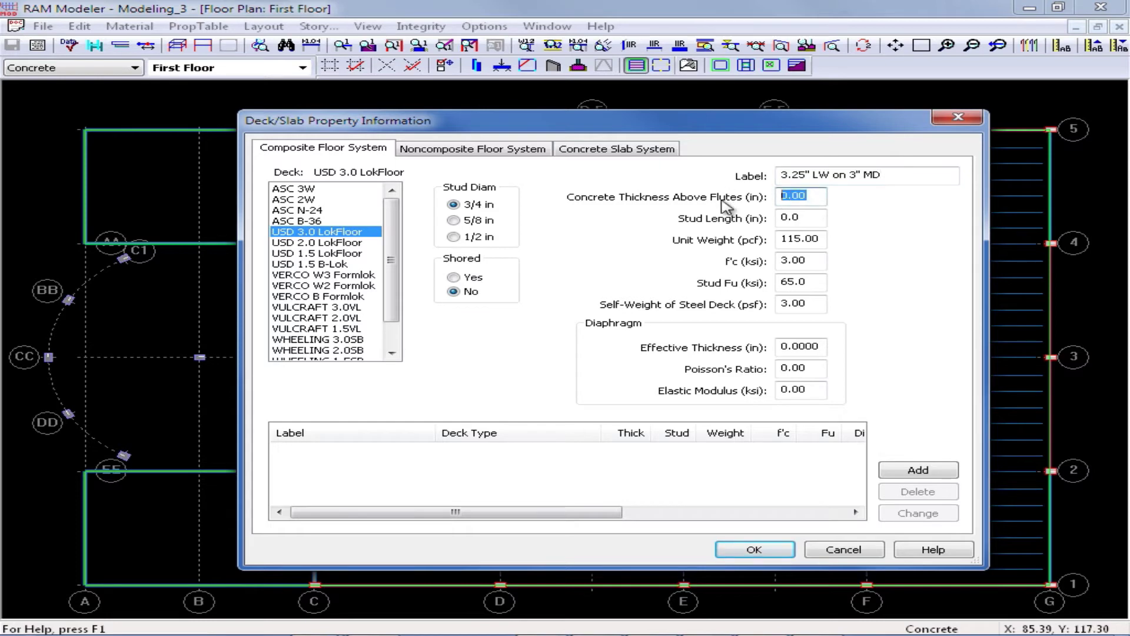
text(3.25)
key(Tab)
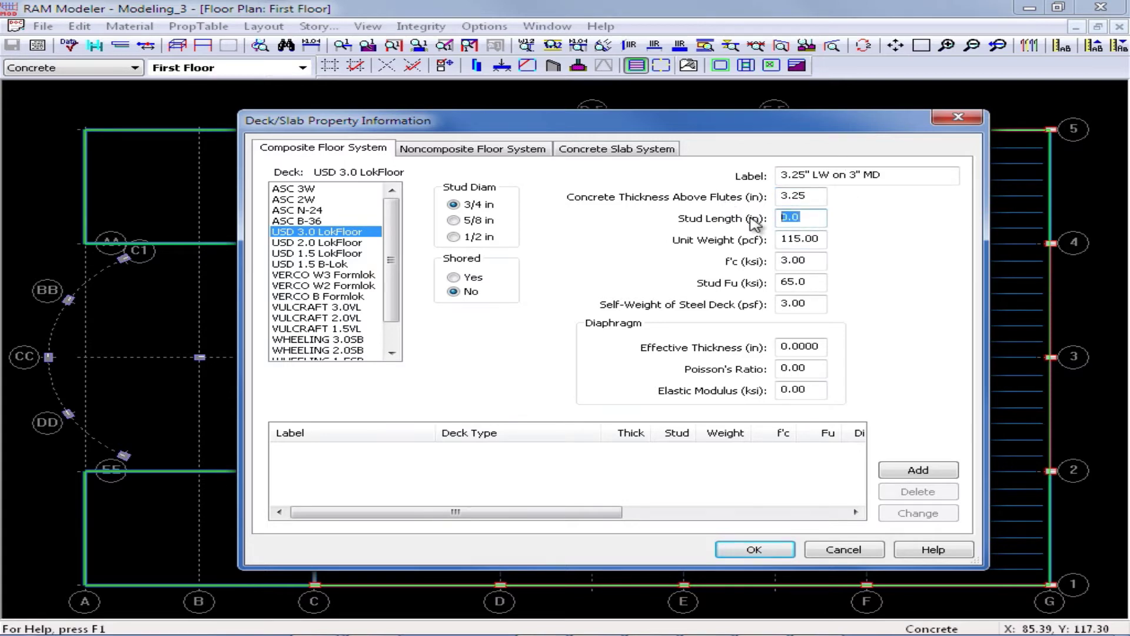
text(5)
click(782, 238)
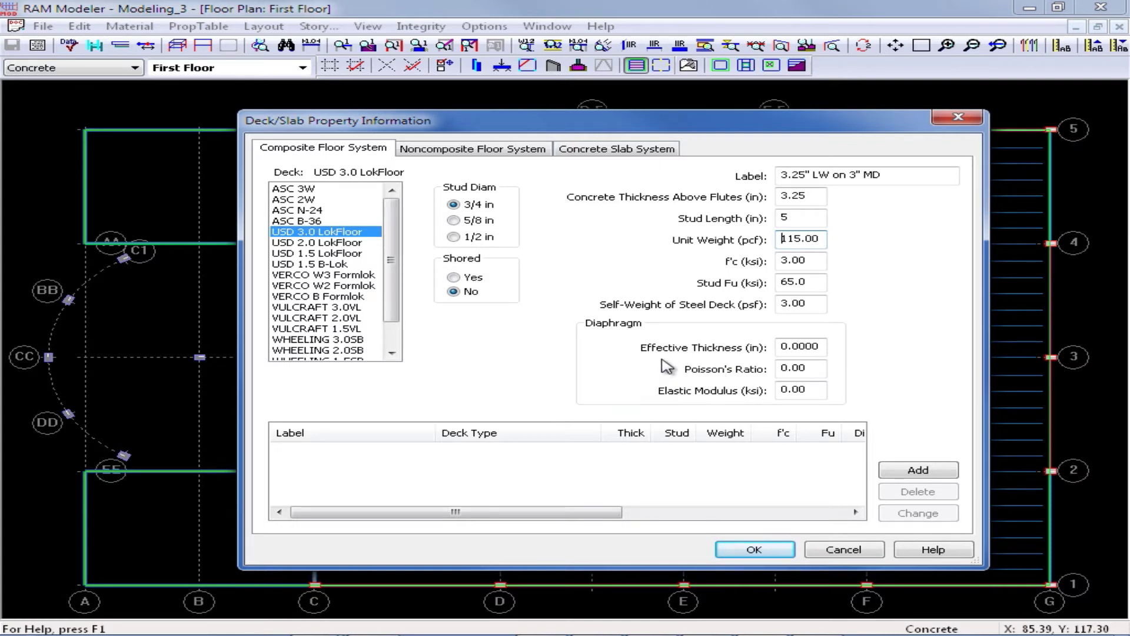
Set diaphragm effective thickness 1.2, Poisson's ratio 0.12, elastic modulus 3120 ksi, and add the composite deck
click(823, 347)
drag(822, 347, 749, 349)
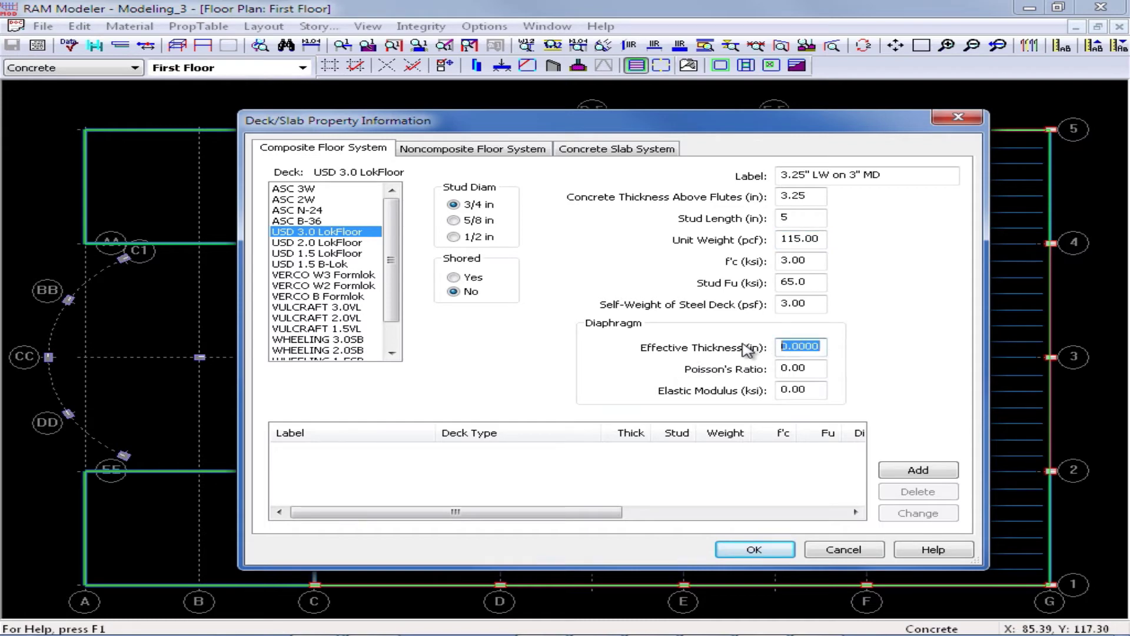
text(1.2)
click(821, 368)
drag(794, 367, 701, 377)
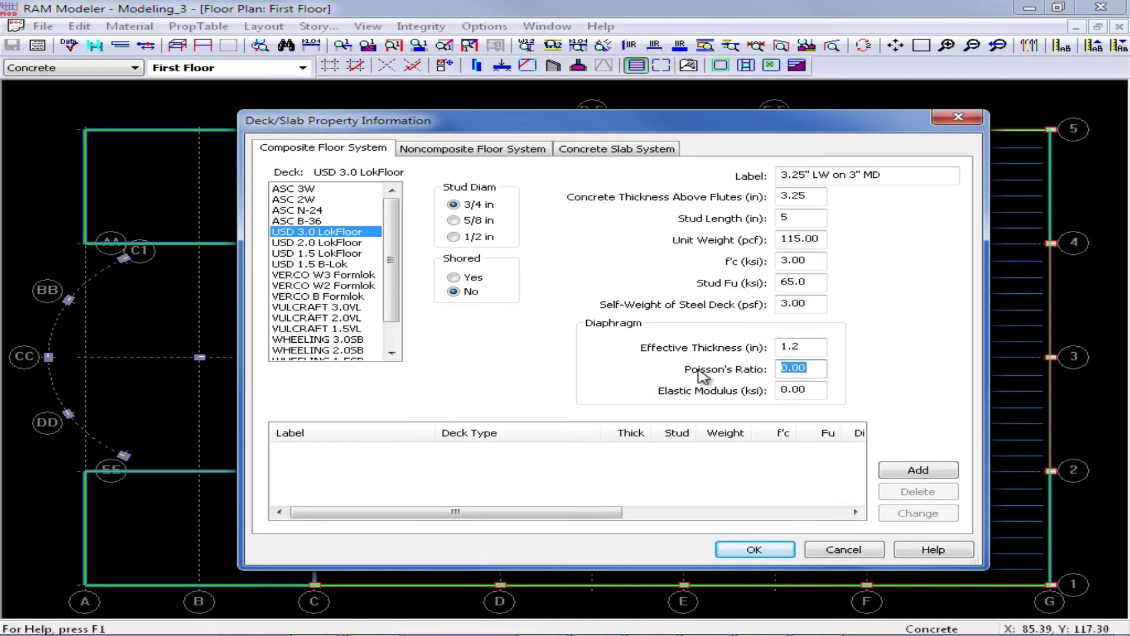
text(0.12)
drag(793, 391, 689, 395)
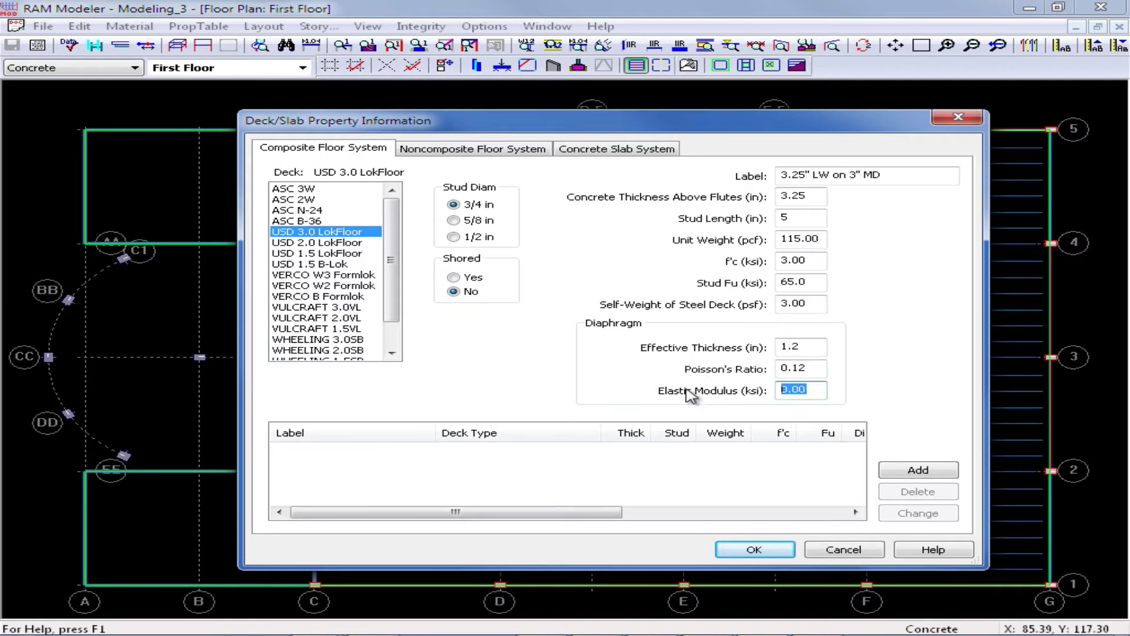
text(3120)
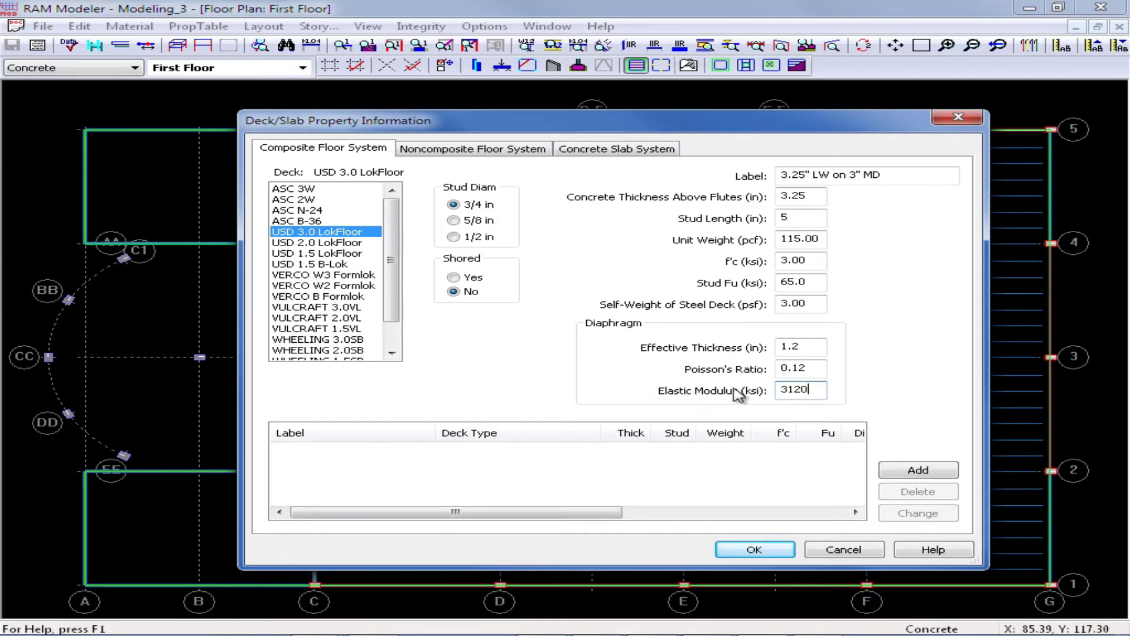
click(899, 476)
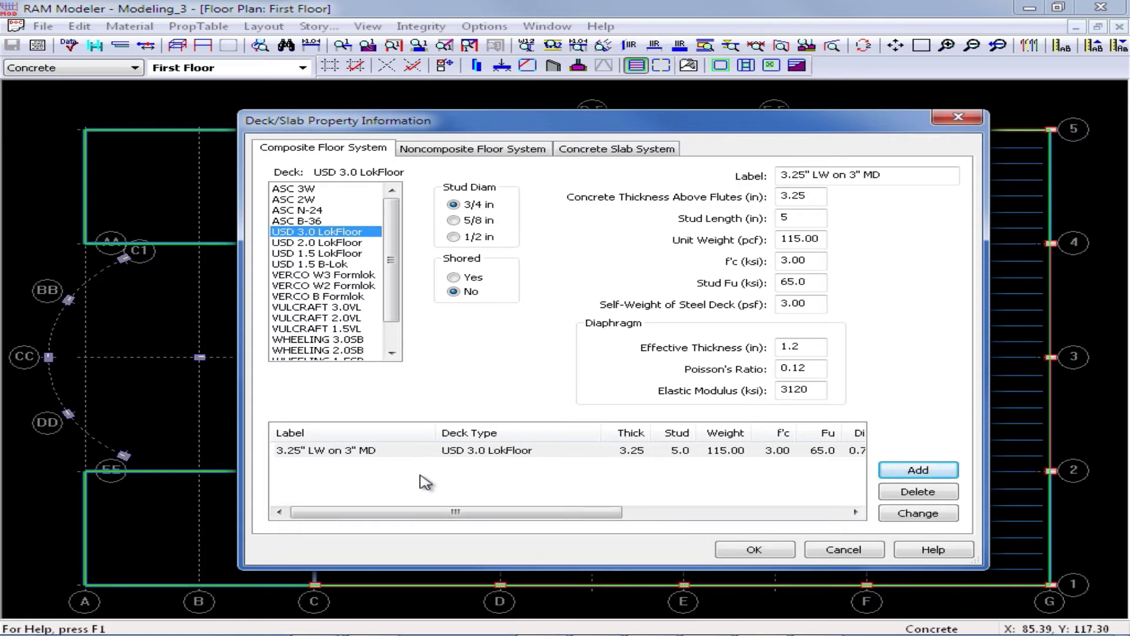
key(Return)
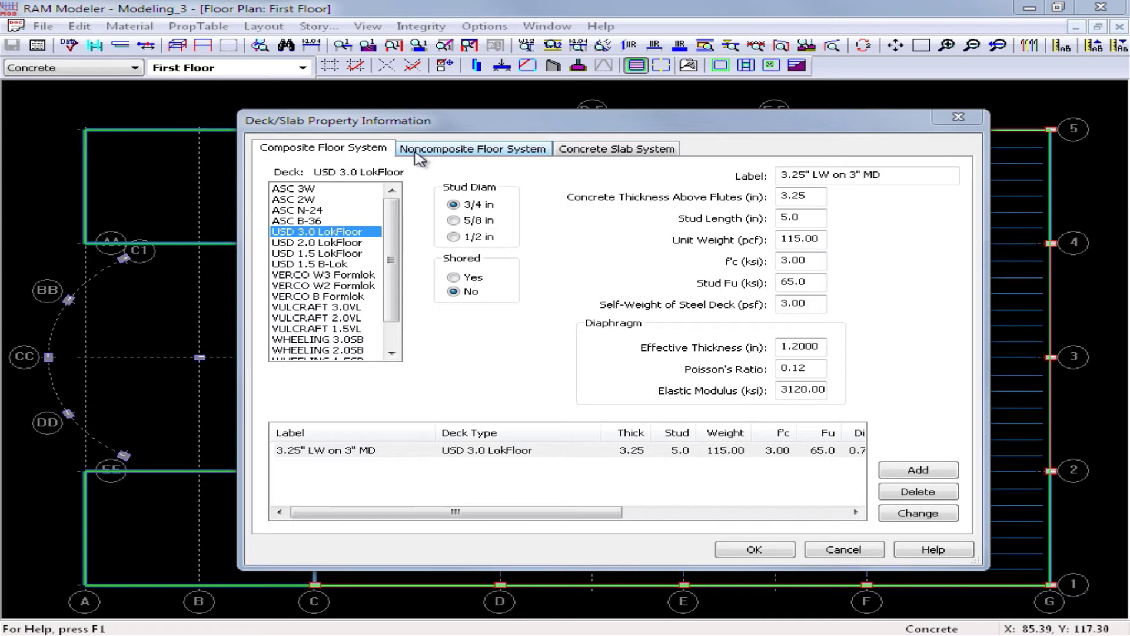
Label a new noncomposite deck 'Roof Deck' with its 3 psf self-weight
click(446, 154)
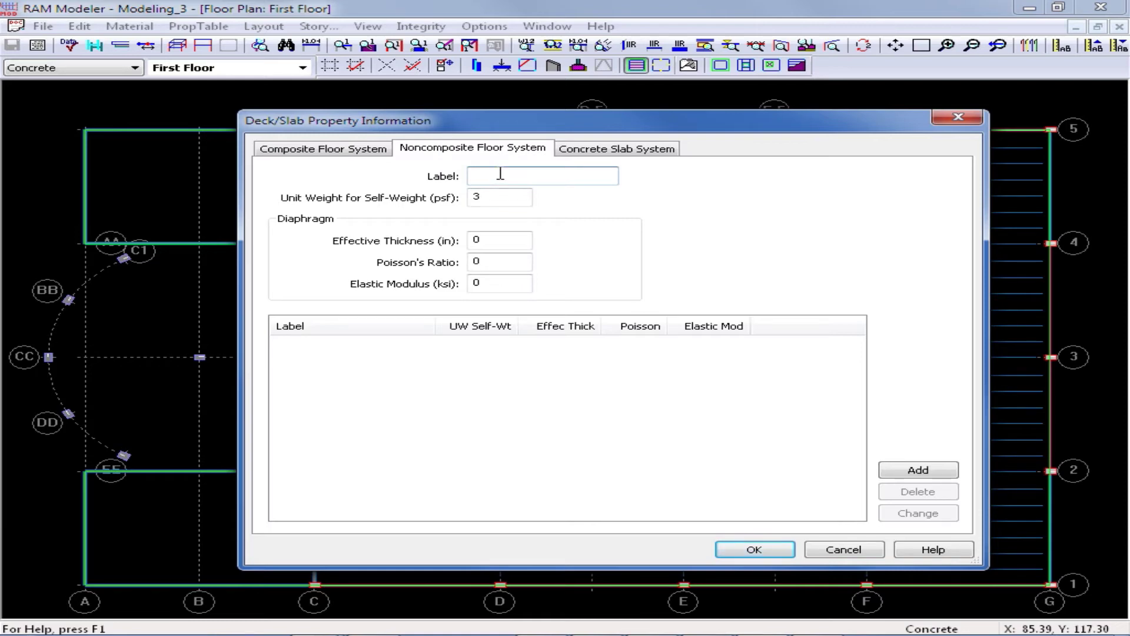
text(Roof Deck)
click(494, 199)
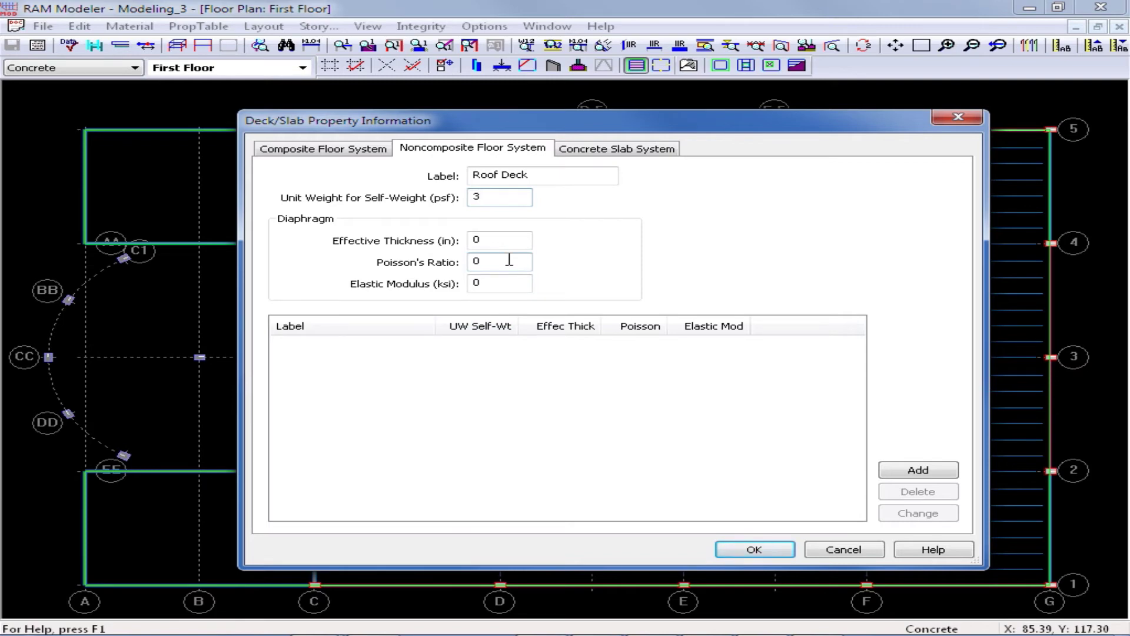
Give Roof Deck 0.0295 in effective thickness, 0.3 Poisson's ratio and 1190 ksi modulus, and add it
double_click(494, 239)
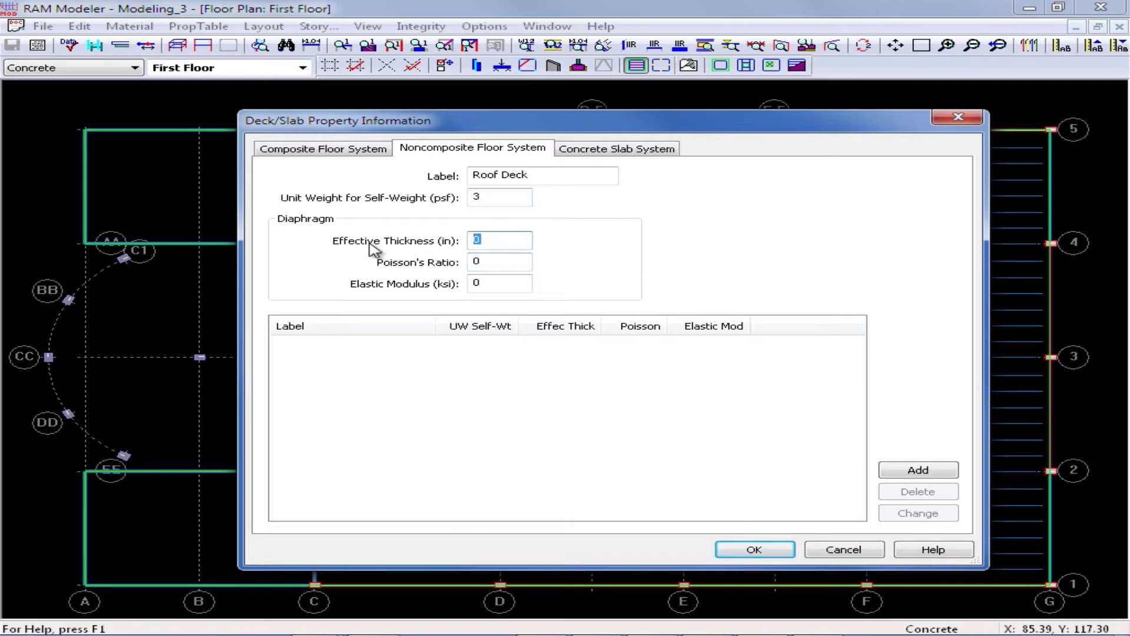
text(0.0295)
key(Tab)
text(0.3)
key(Tab)
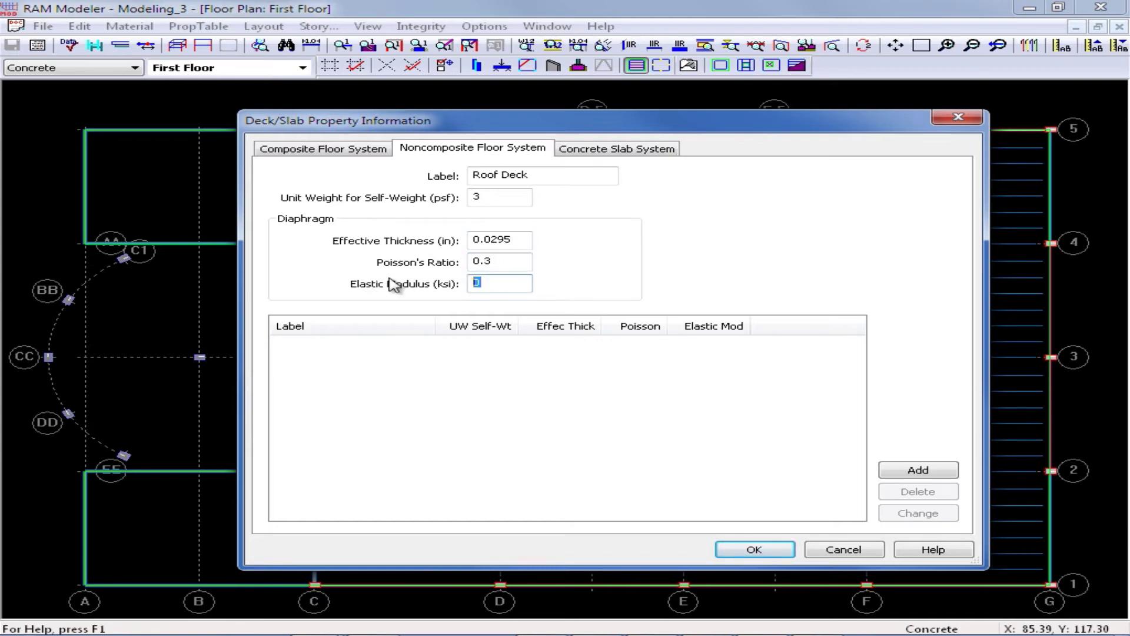
text(1190)
click(912, 471)
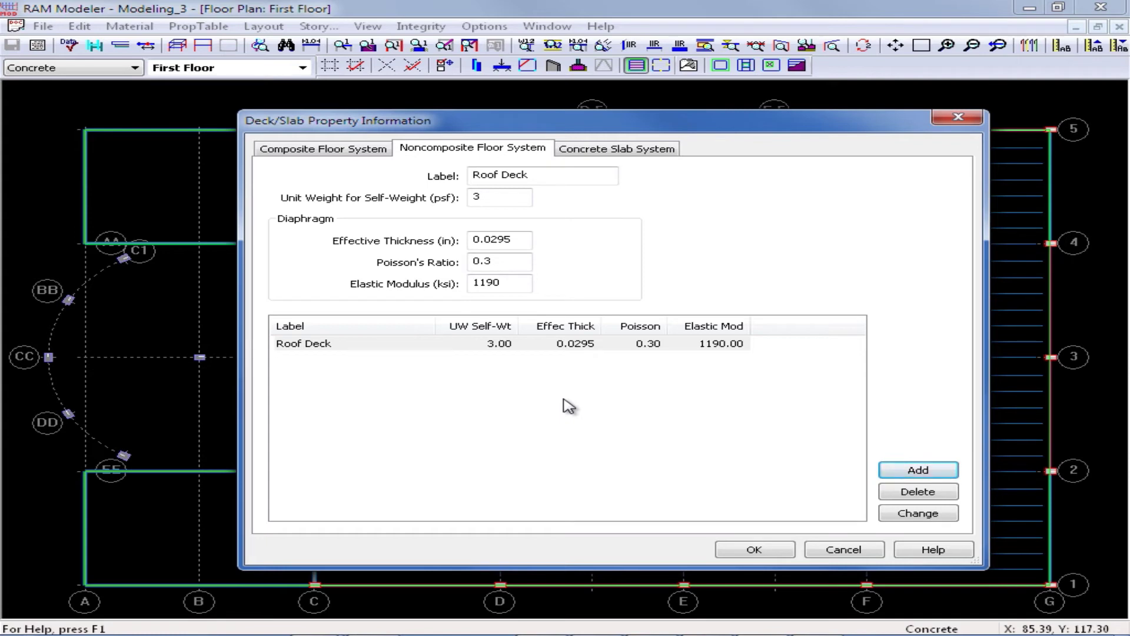
click(155, 132)
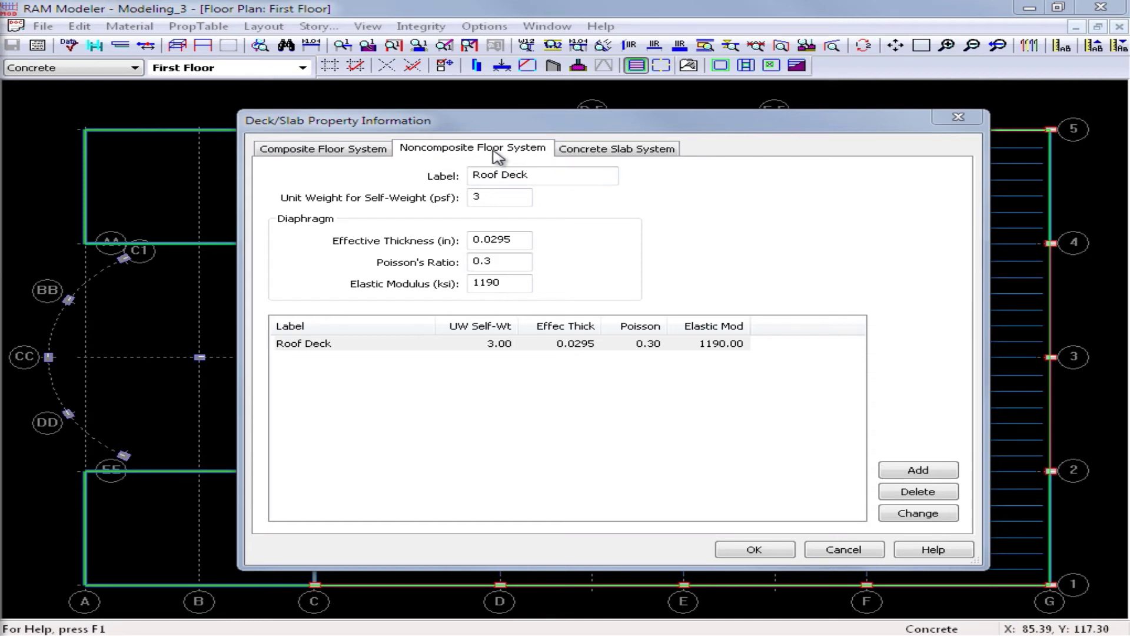
On the Concrete Slab System tab, enter label '8" Slab' with 8 in slab thickness
click(616, 157)
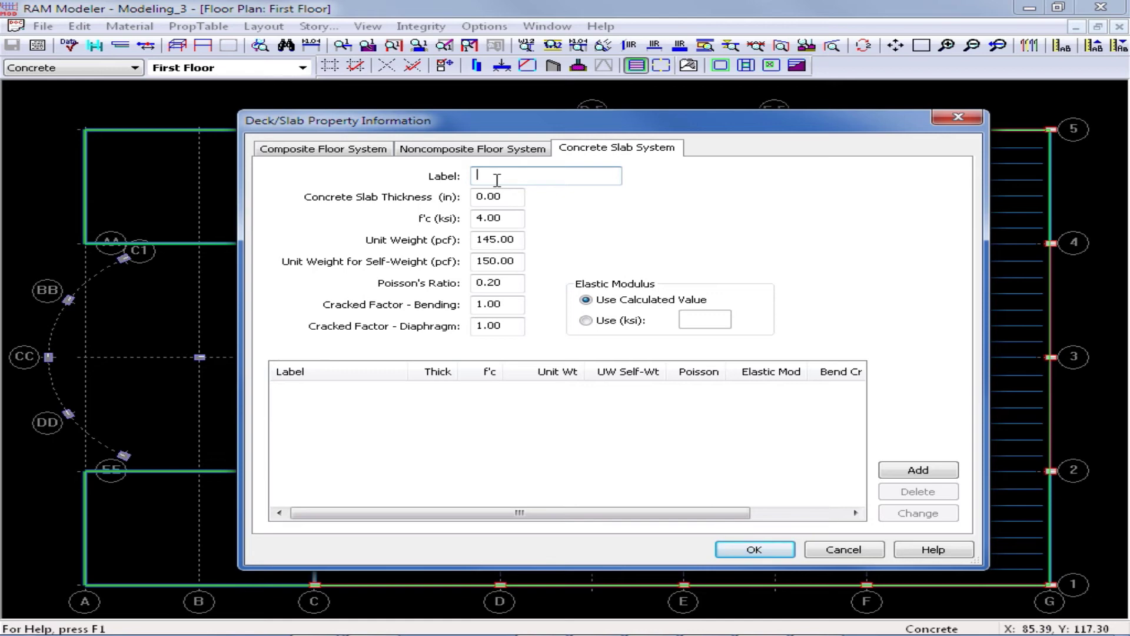
text(8" Slab)
key(Tab)
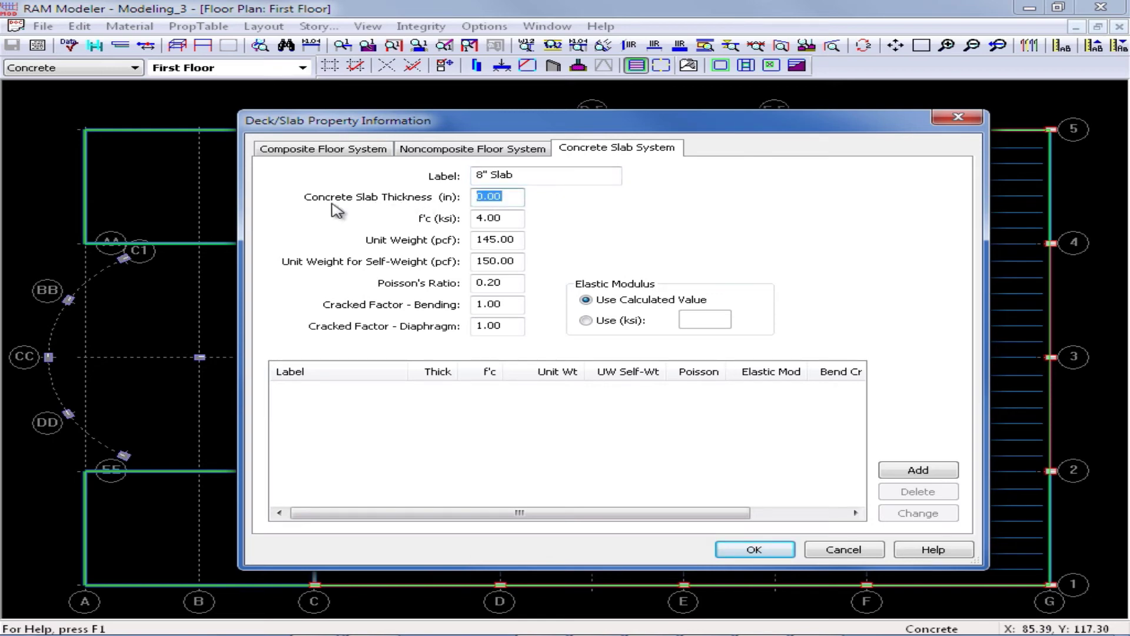
text(8)
Save the 8" Slab, then add a '12" Slab' with 12 in thickness
click(916, 471)
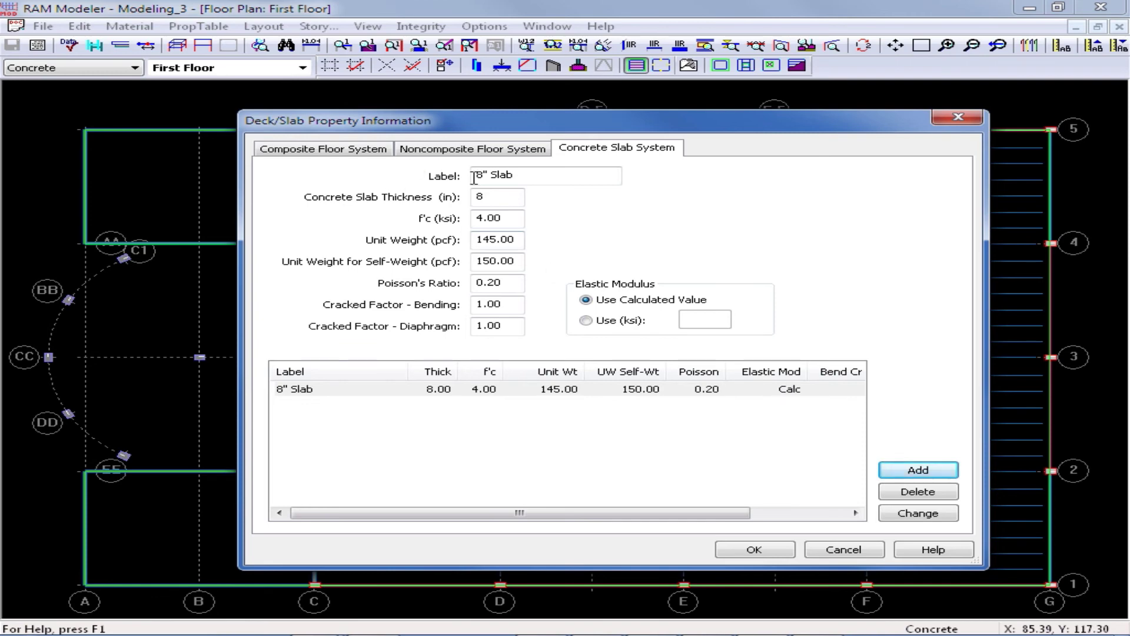
drag(477, 174, 485, 175)
text(12)
double_click(495, 196)
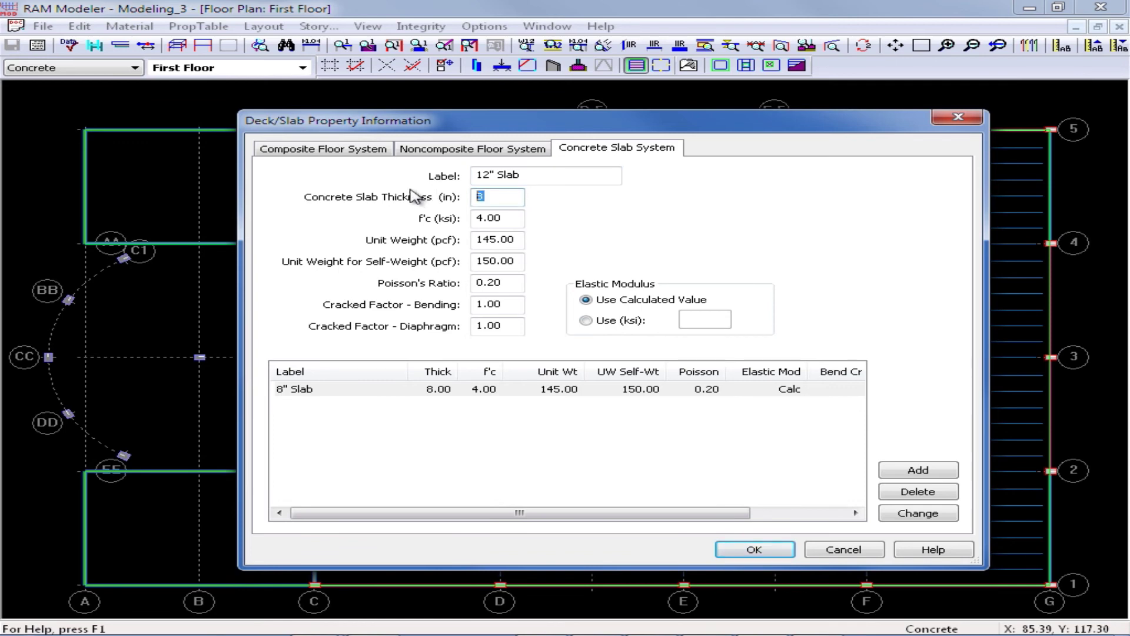
text(12)
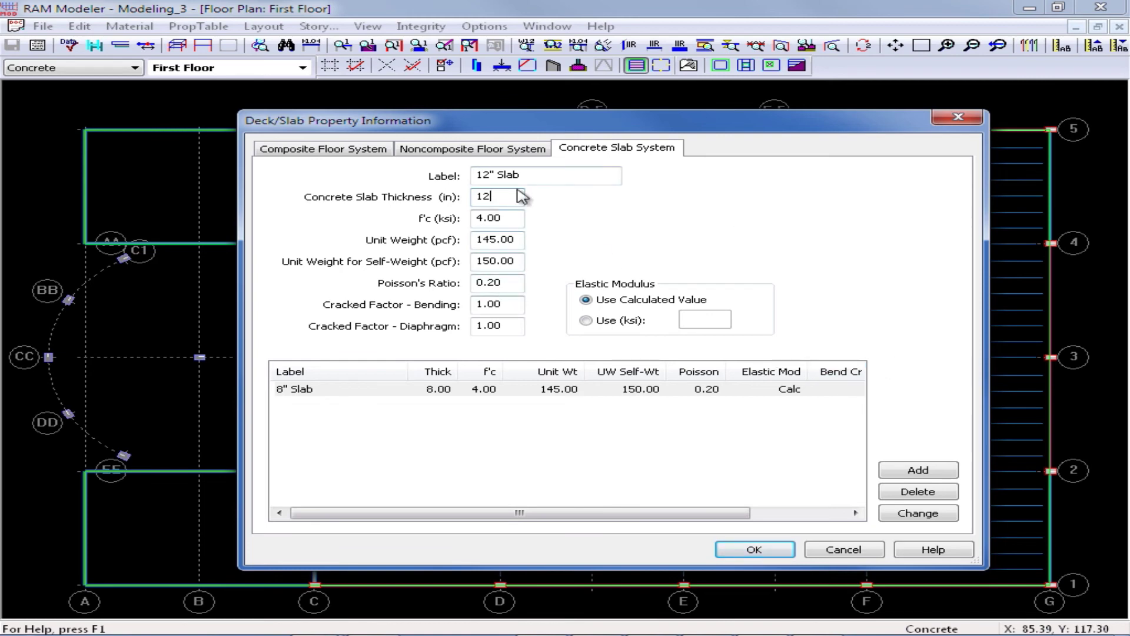
click(917, 471)
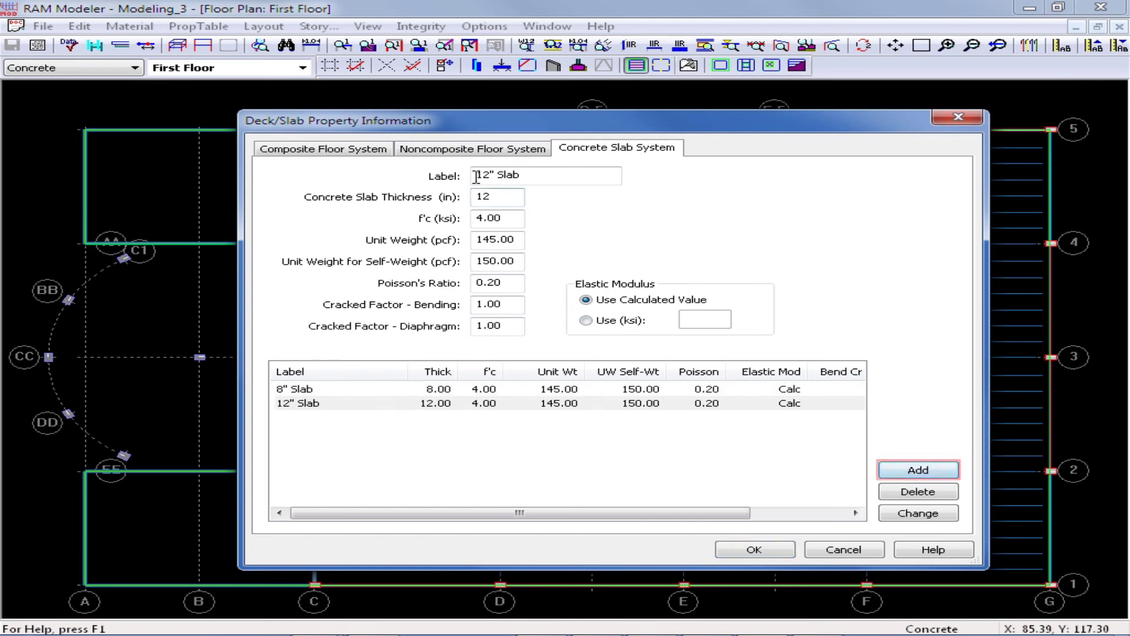
Add an '18" Slab' with 18 in thickness and accept the deck/slab properties
drag(490, 177, 486, 179)
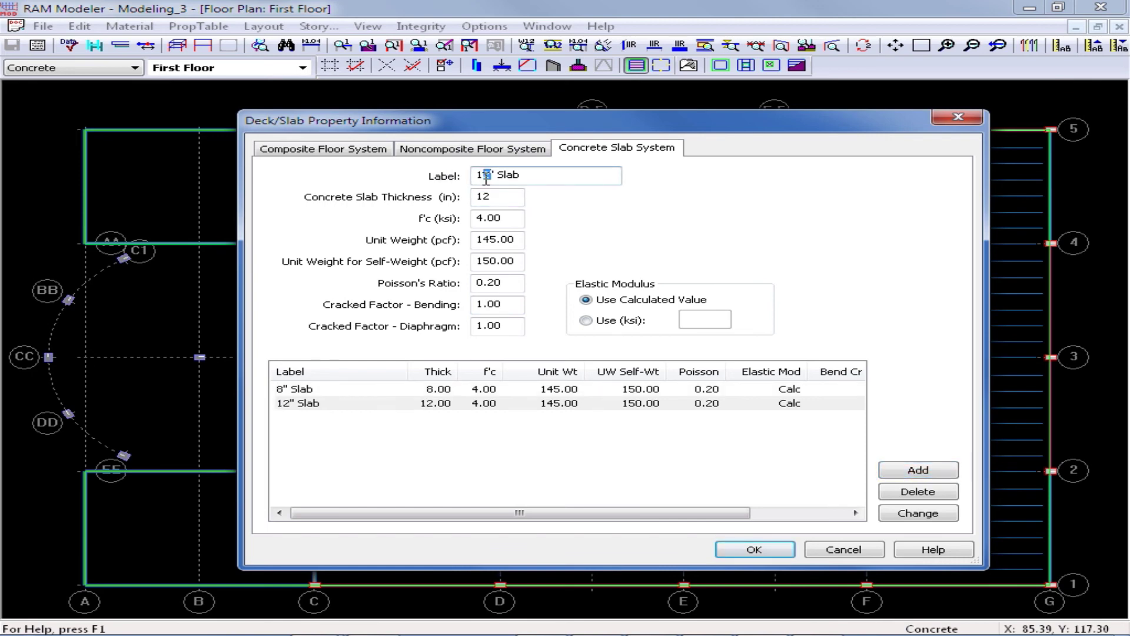
text(8)
double_click(506, 197)
text(18)
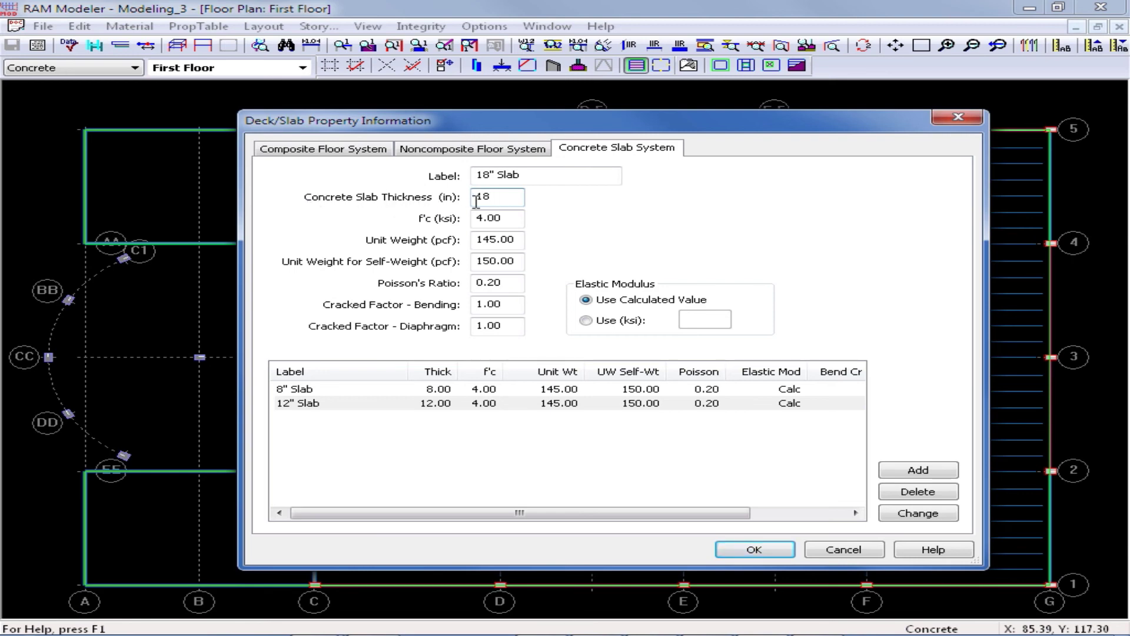
click(934, 471)
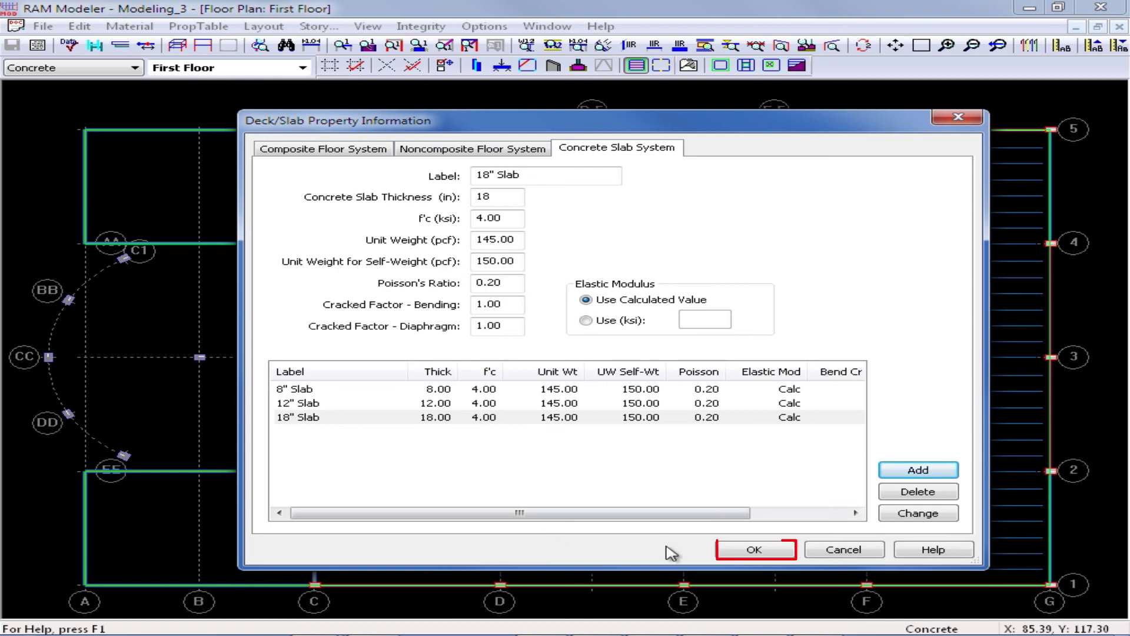
click(770, 551)
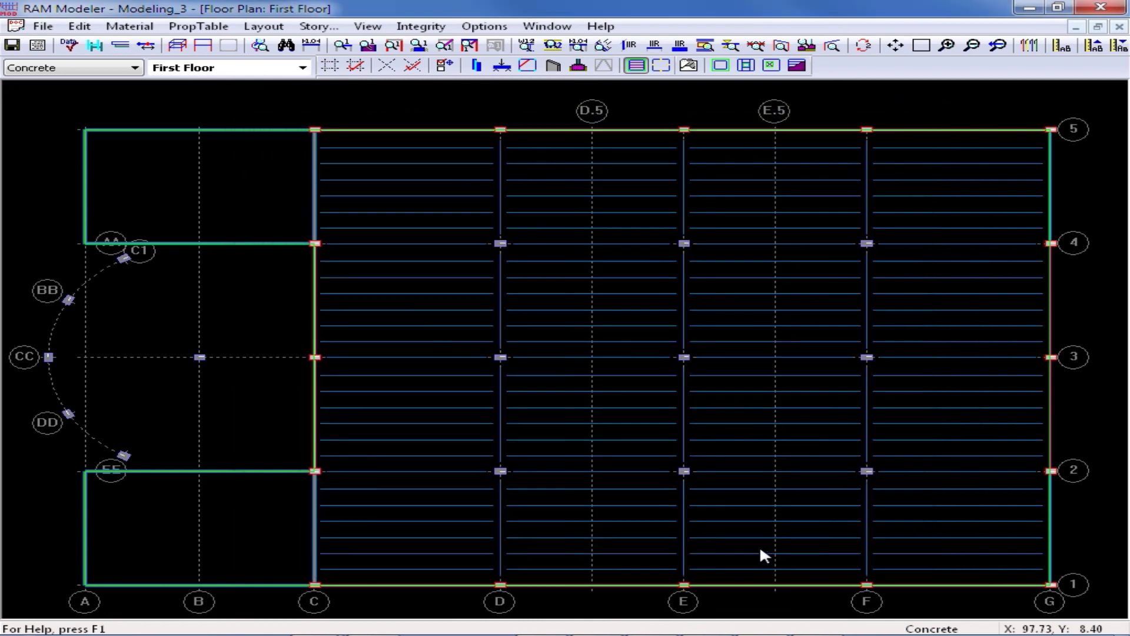